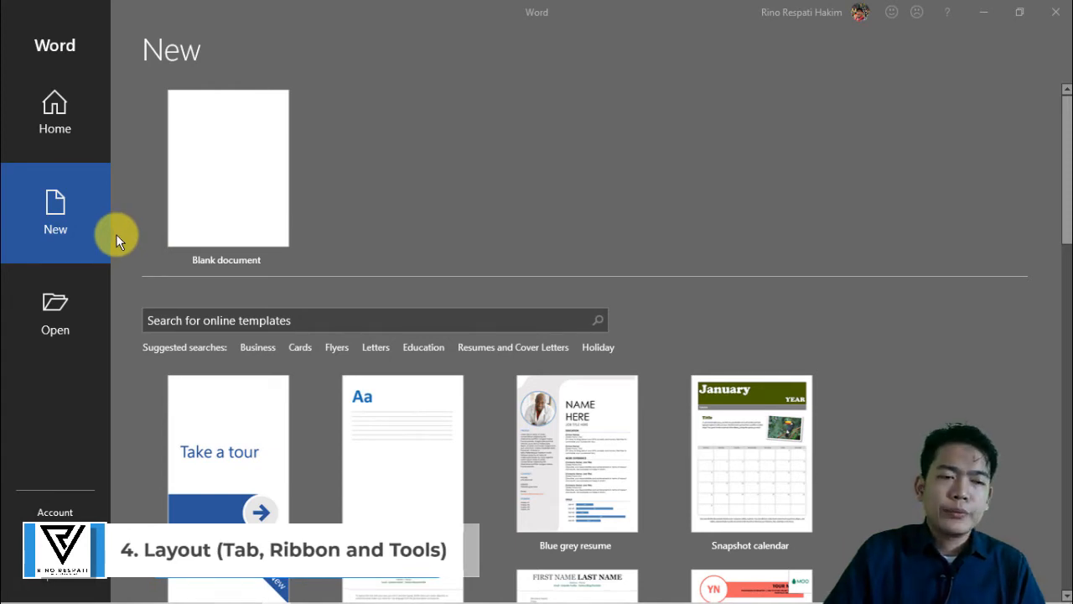
Create a new blank document and look over its empty page.
{"action": "left_click", "coordinate": [194, 184]}
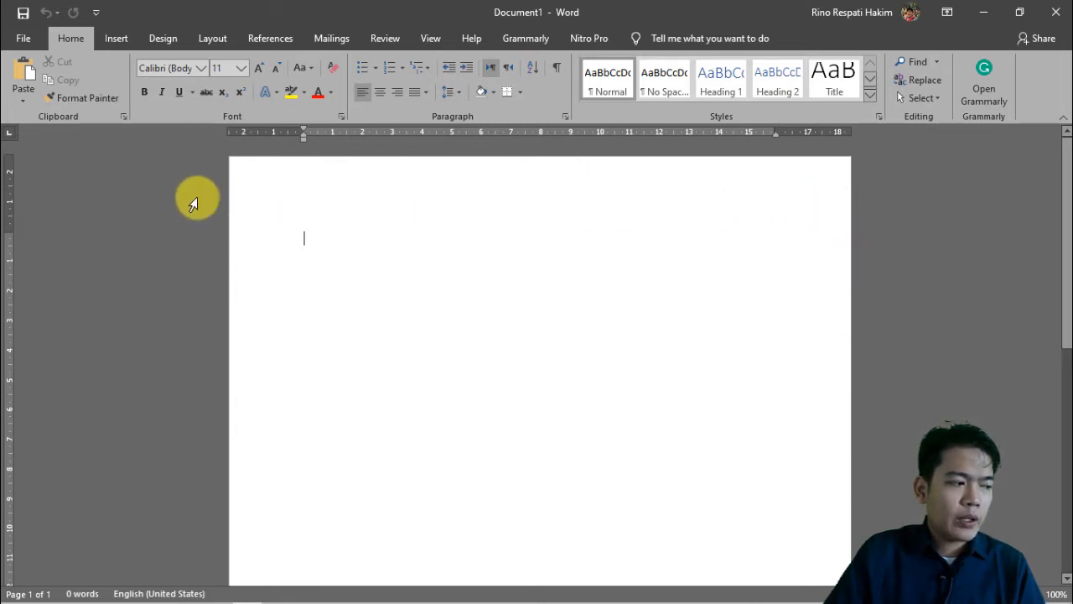
{"action": "scroll", "coordinate": [213, 302], "scroll_direction": "down", "scroll_amount": 8}
{"action": "scroll", "coordinate": [213, 309], "scroll_direction": "up", "scroll_amount": 8}
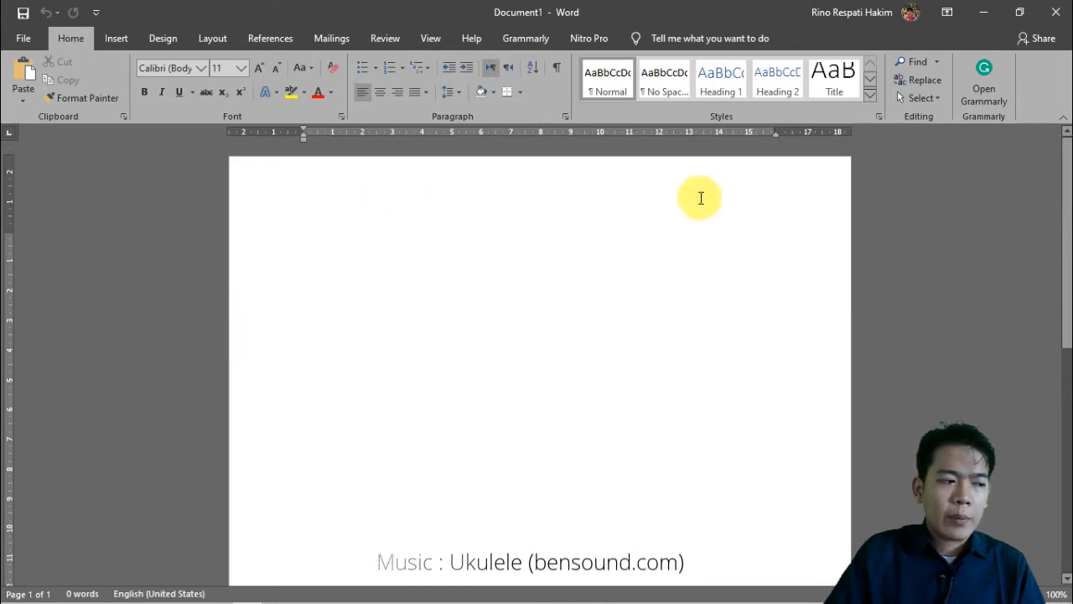
{"action": "scroll", "coordinate": [118, 365], "scroll_direction": "down", "scroll_amount": 8}
{"action": "scroll", "coordinate": [121, 364], "scroll_direction": "up", "scroll_amount": 8}
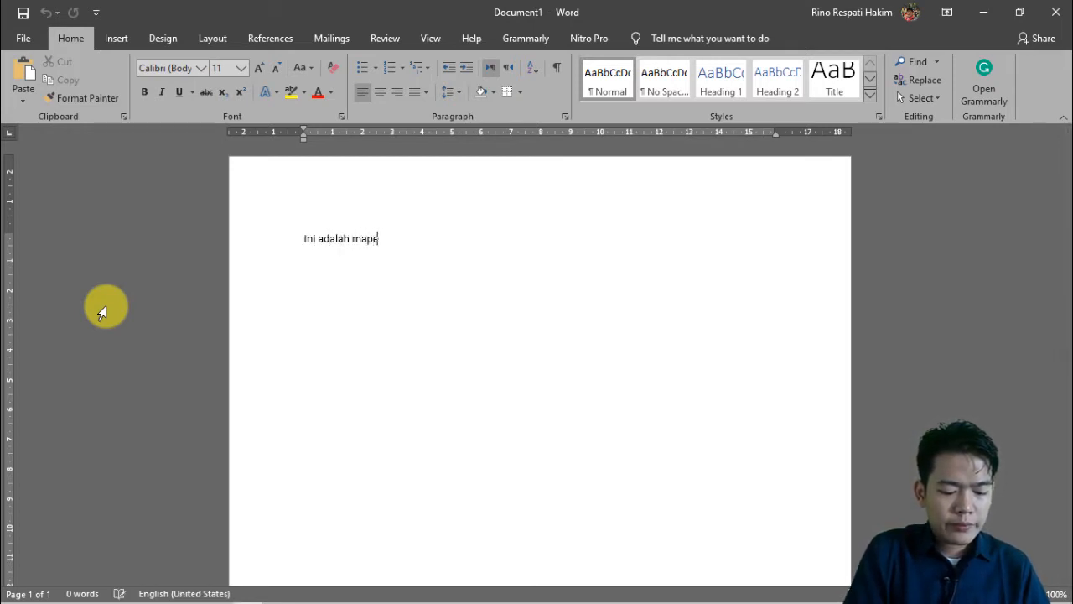
Enter the sample sentence "Ini adalah mapel informatika" on the first line and delete it.
{"action": "type", "text": "atika"}
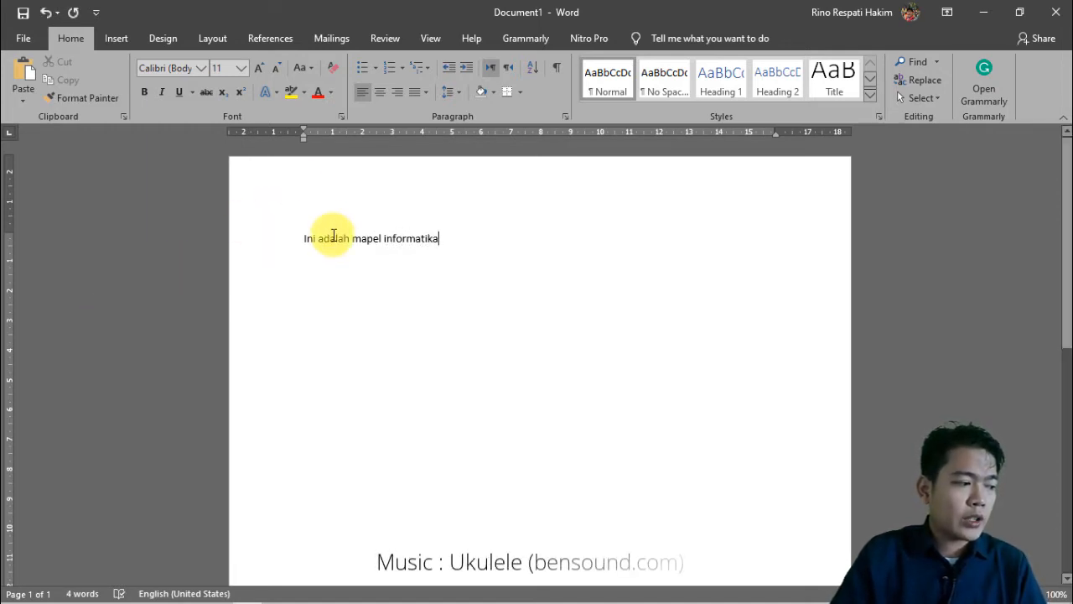
{"action": "left_click", "coordinate": [147, 67]}
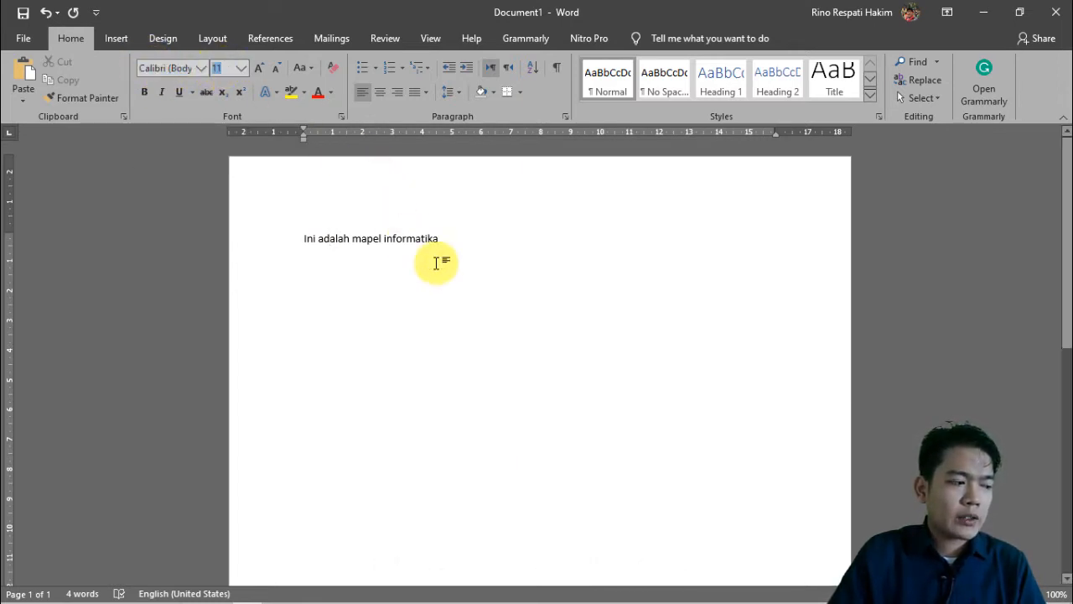
{"action": "left_click", "coordinate": [491, 240]}
{"action": "left_click", "coordinate": [187, 235]}
{"action": "key", "text": "Delete"}
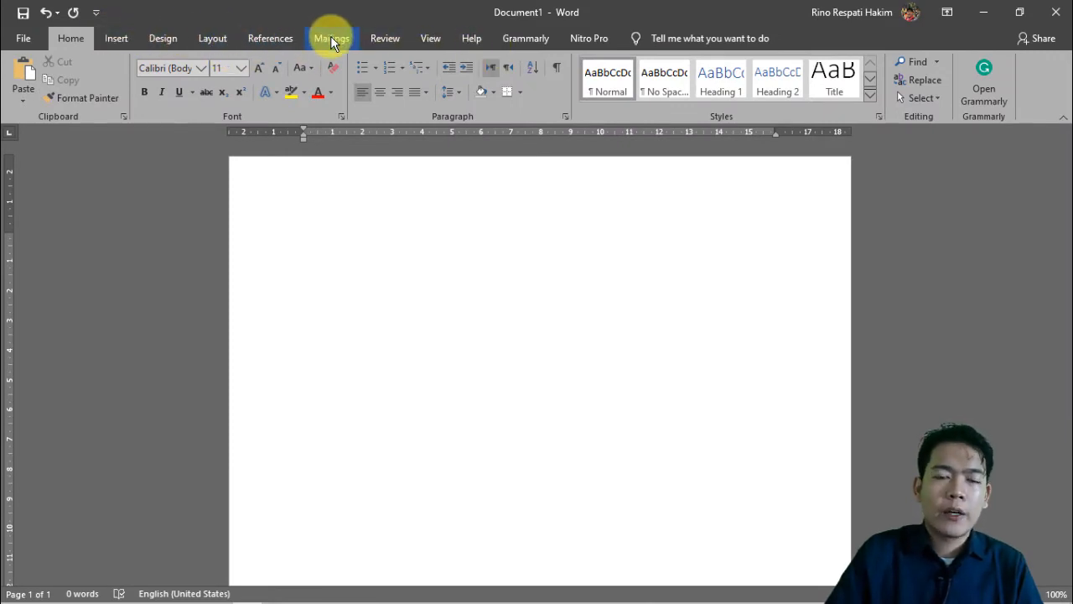
Examine the document's file information and compare the Save and Save As options.
{"action": "left_click", "coordinate": [28, 39]}
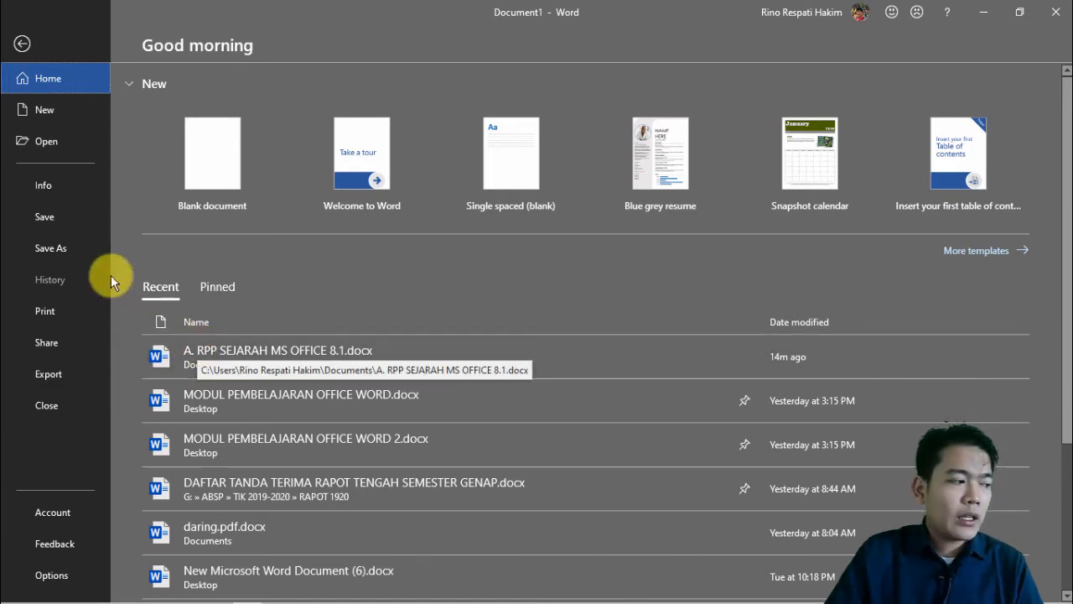
{"action": "left_click", "coordinate": [64, 187]}
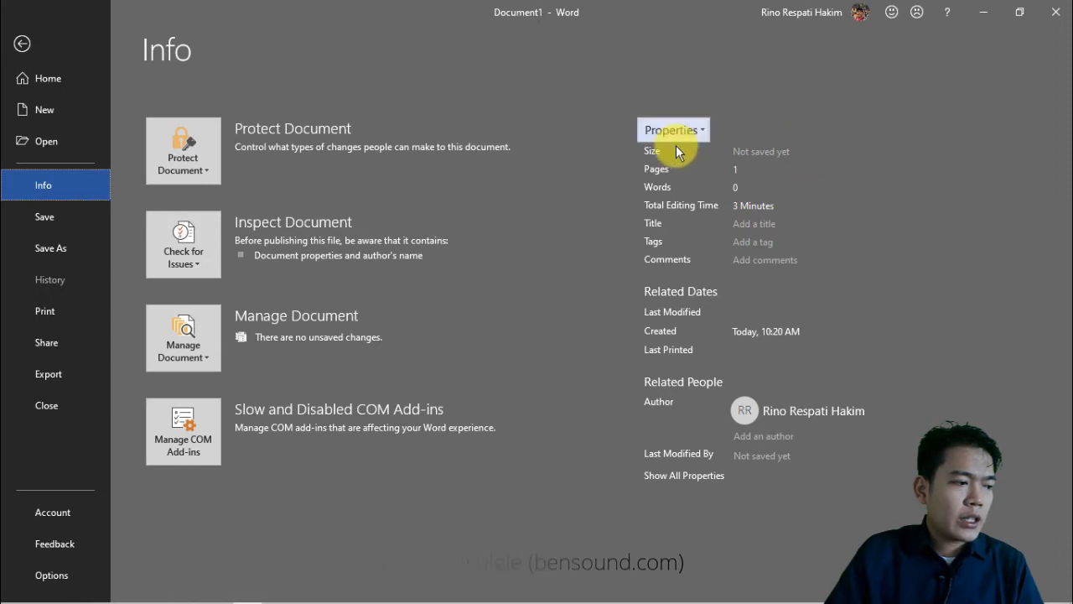
{"action": "left_click", "coordinate": [51, 234]}
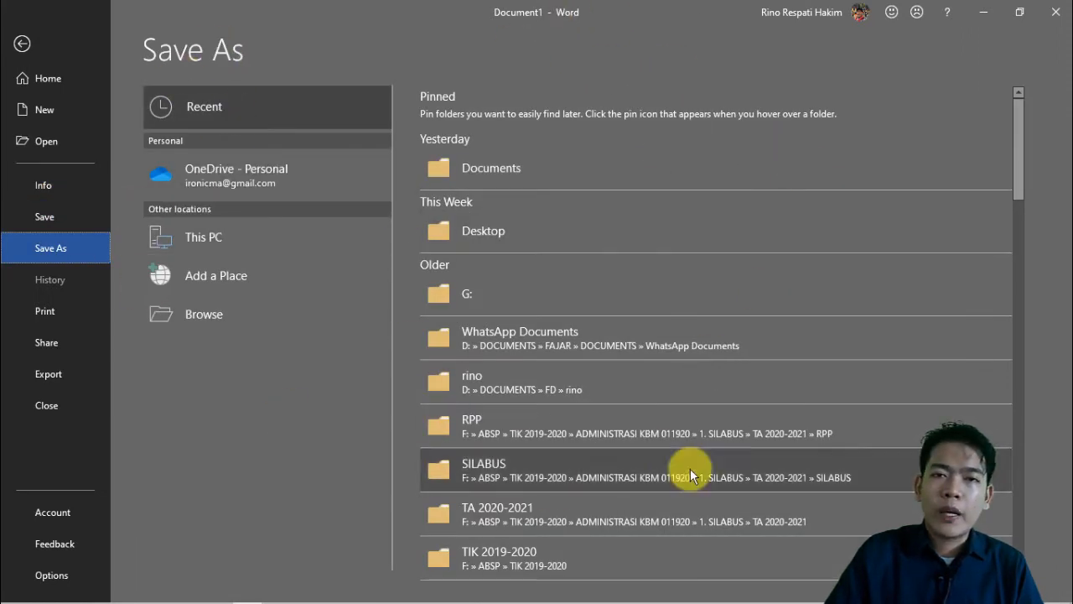
{"action": "left_click", "coordinate": [81, 227]}
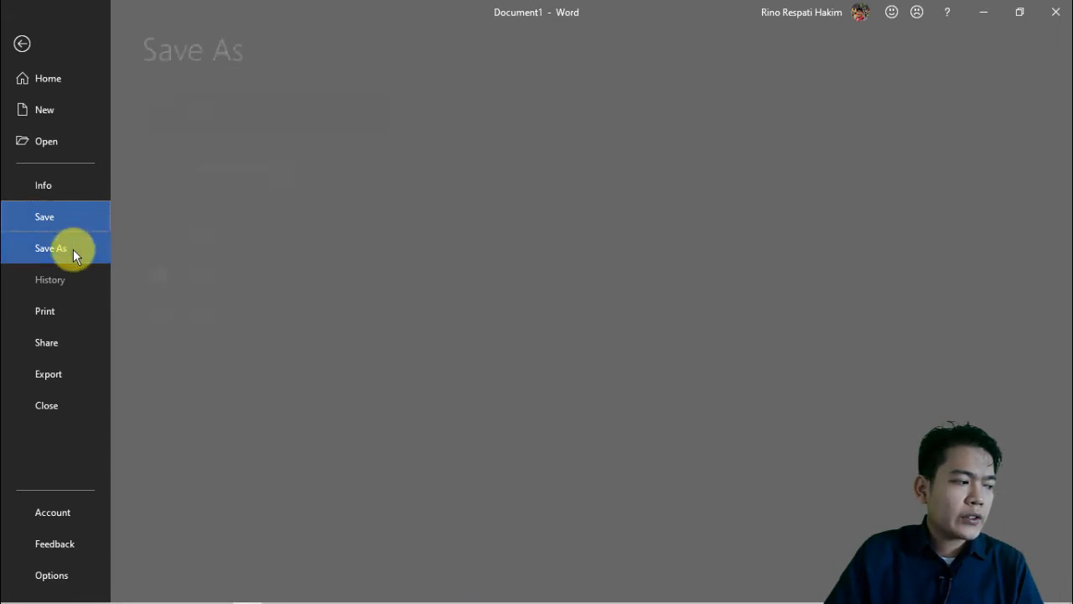
{"action": "left_click", "coordinate": [74, 222]}
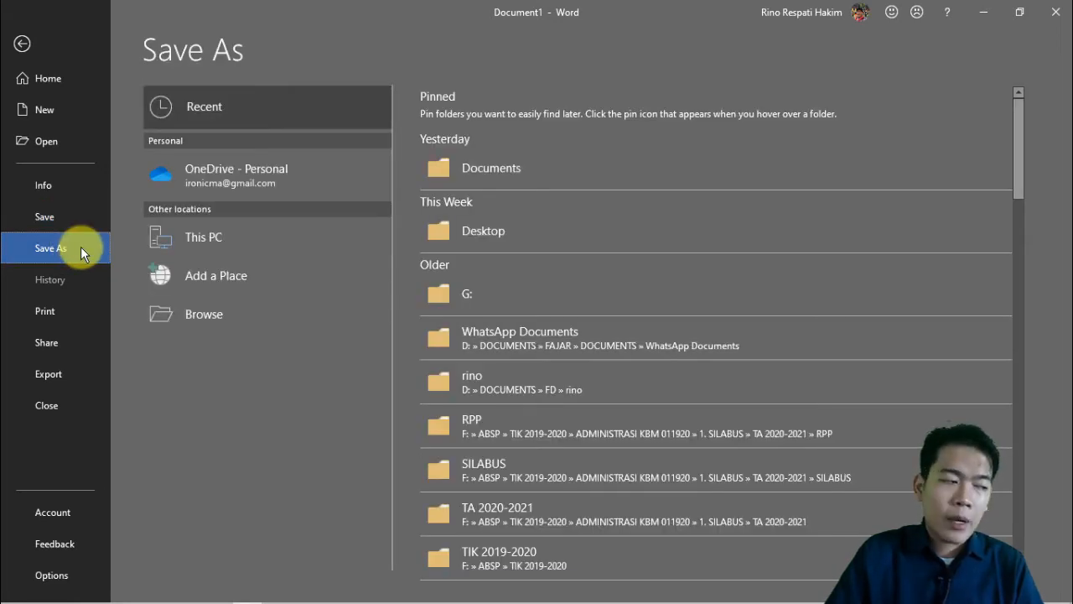
{"action": "left_click", "coordinate": [84, 226]}
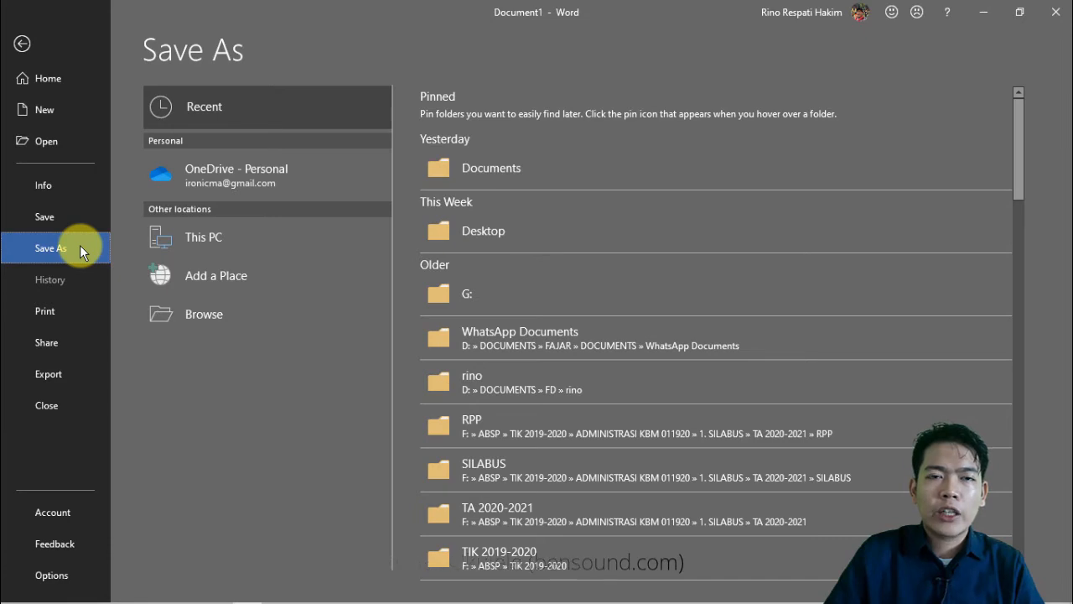
{"action": "left_click", "coordinate": [83, 211]}
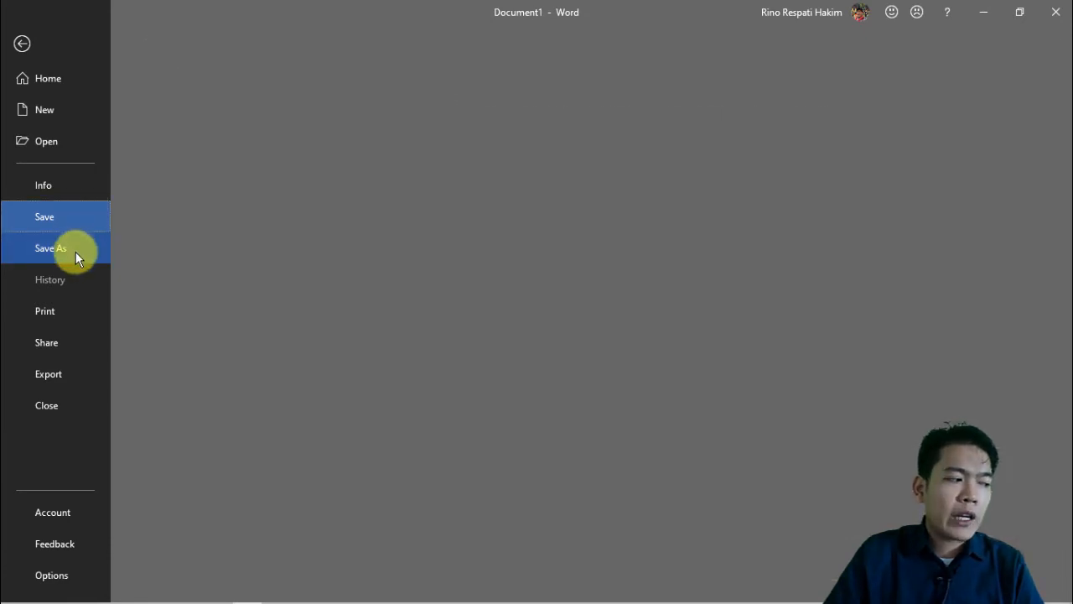
{"action": "left_click", "coordinate": [71, 251]}
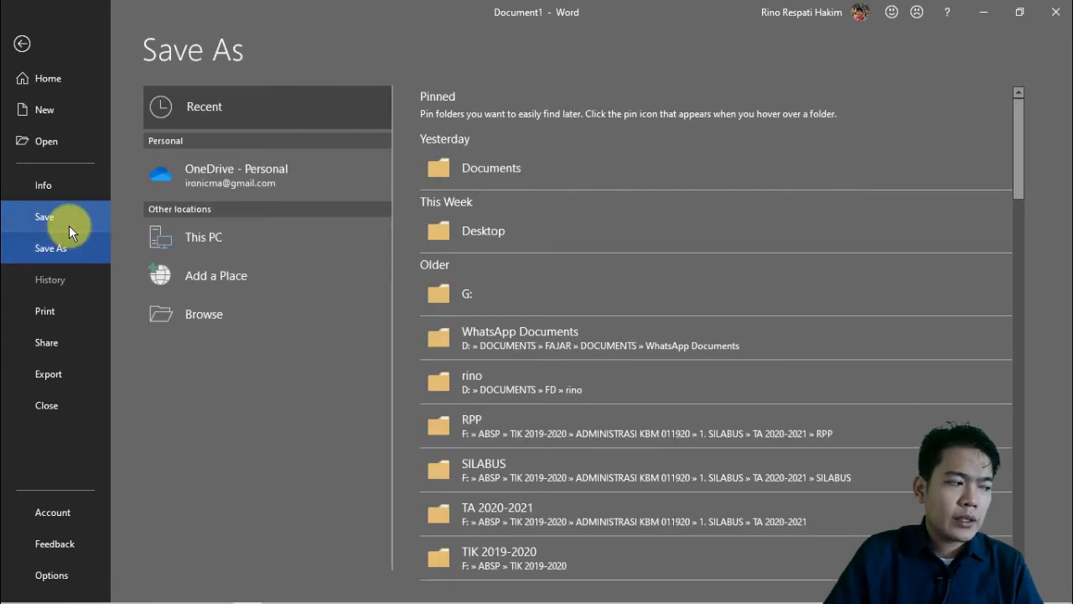
{"action": "left_click", "coordinate": [69, 225]}
Examine the print, share and export options and return to the document page.
{"action": "left_click", "coordinate": [69, 320]}
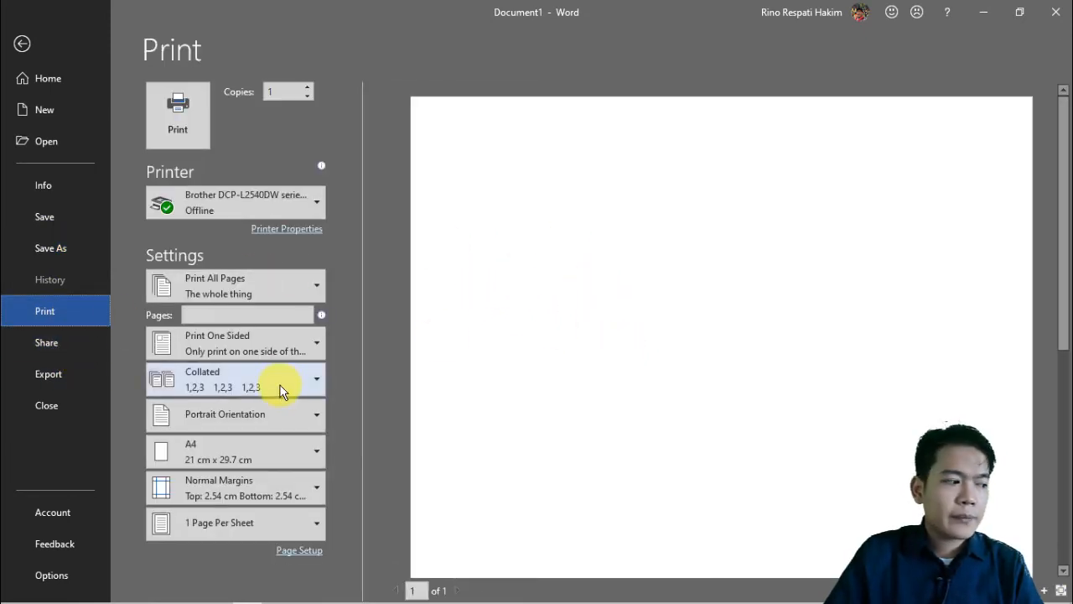
{"action": "left_click", "coordinate": [74, 341]}
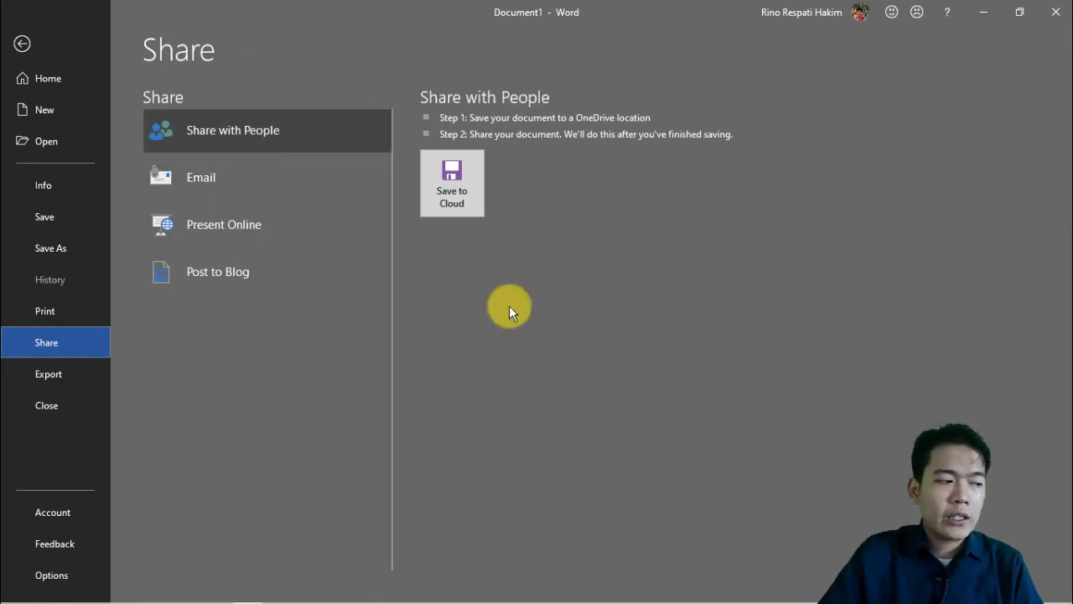
{"action": "left_click", "coordinate": [78, 377]}
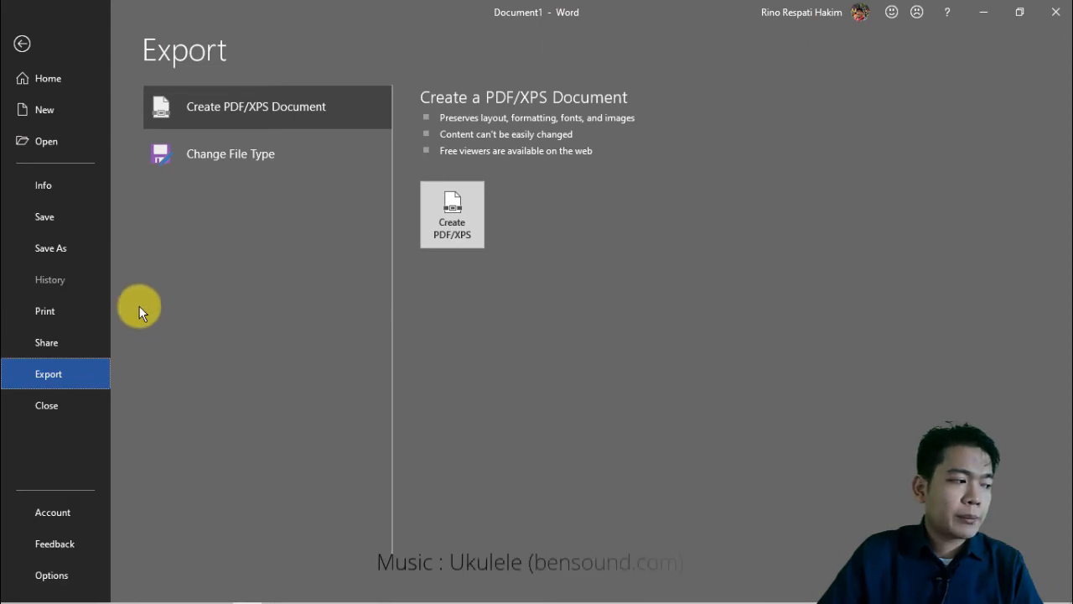
{"action": "left_click", "coordinate": [30, 52]}
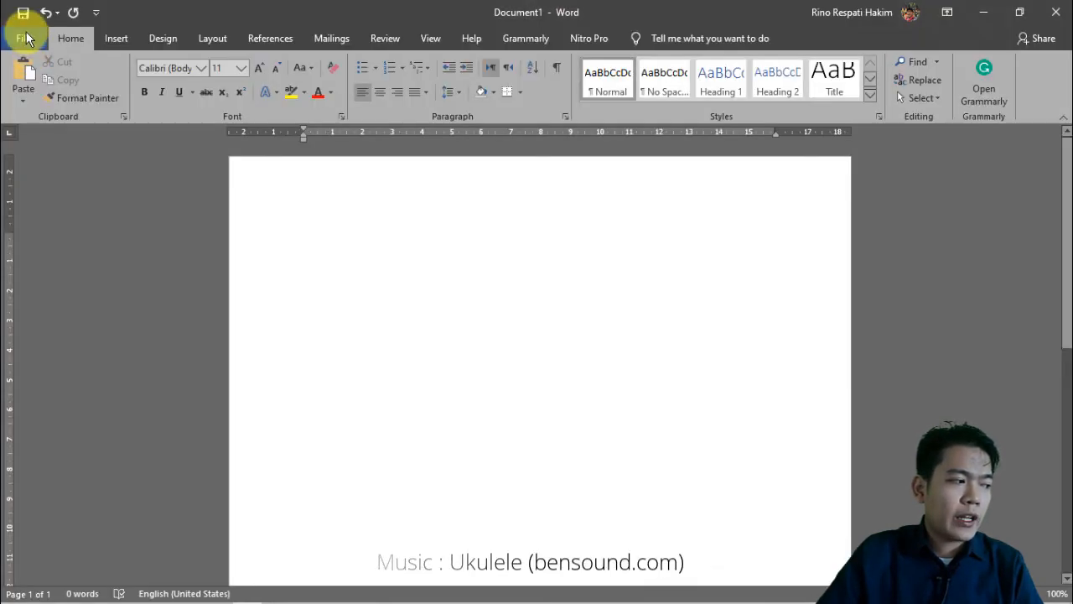
{"action": "left_click", "coordinate": [23, 38]}
{"action": "left_click", "coordinate": [33, 43]}
{"action": "left_click", "coordinate": [10, 42]}
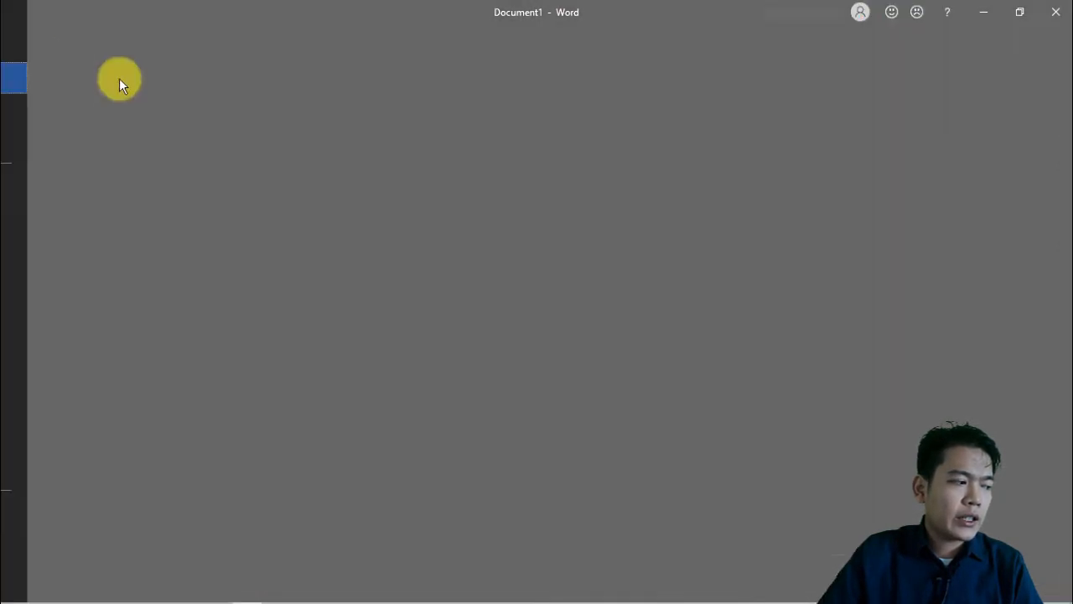
{"action": "left_click", "coordinate": [30, 42]}
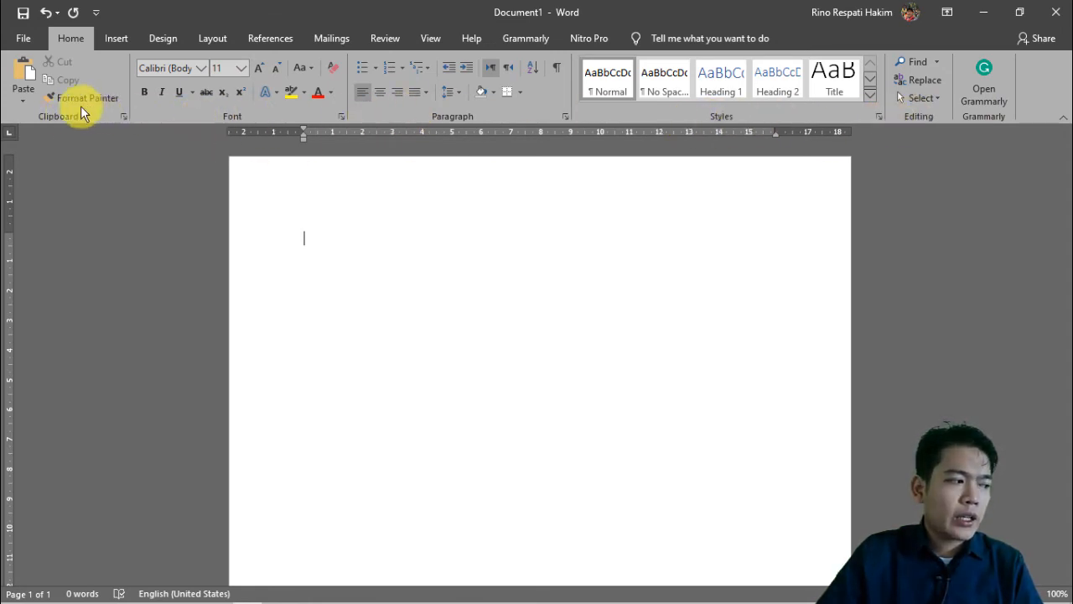
Examine the commands for inserting objects and for document design, including the full gallery of document formatting styles.
{"action": "left_click", "coordinate": [117, 40]}
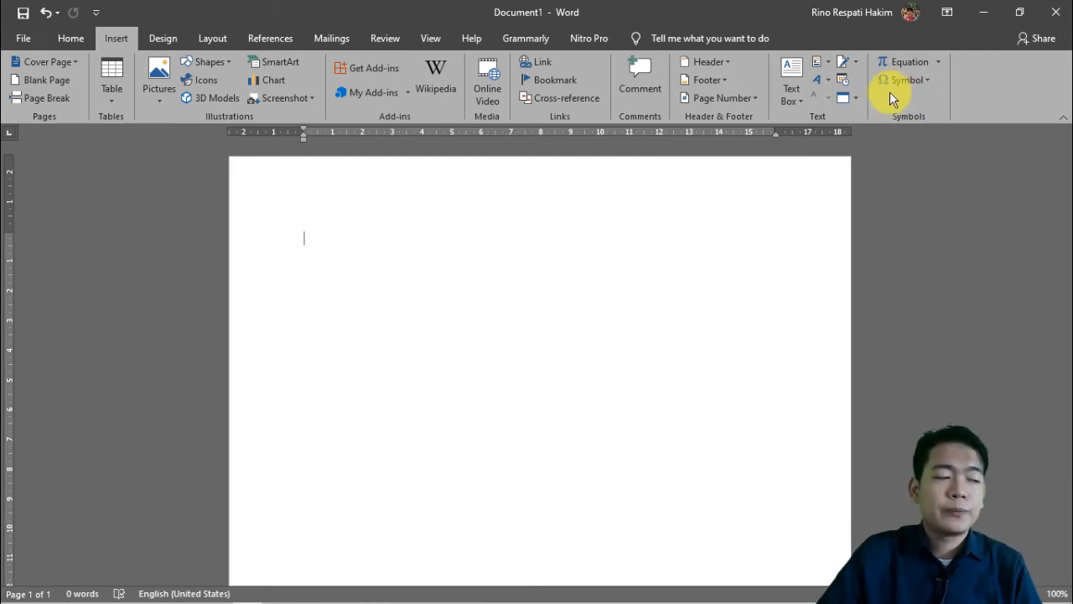
{"action": "left_click", "coordinate": [161, 39]}
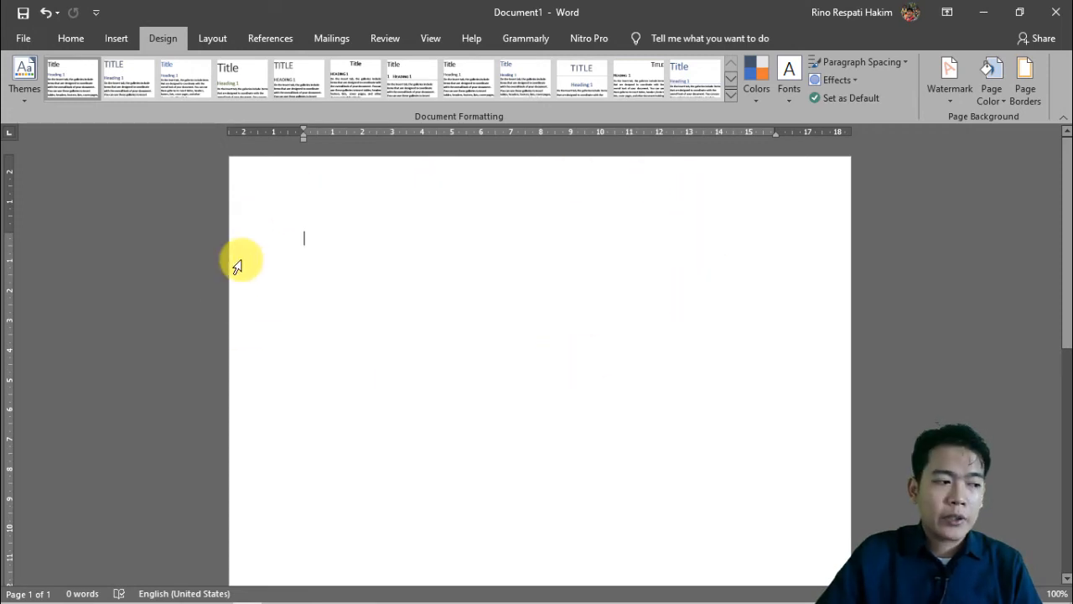
{"action": "left_click", "coordinate": [732, 94]}
{"action": "left_click", "coordinate": [750, 120]}
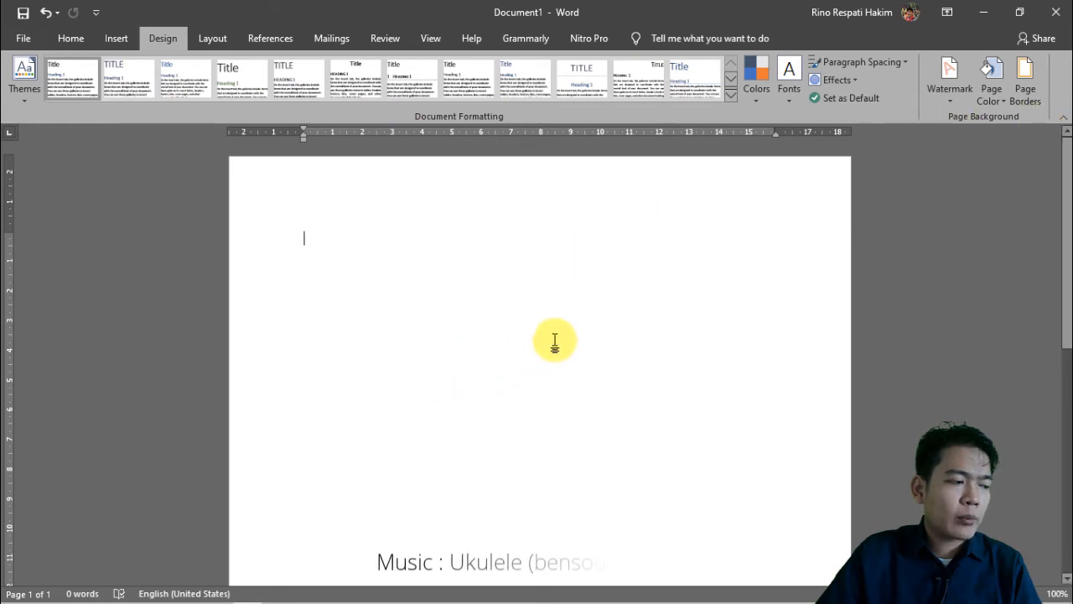
{"action": "scroll", "coordinate": [564, 333], "scroll_direction": "down", "scroll_amount": 3}
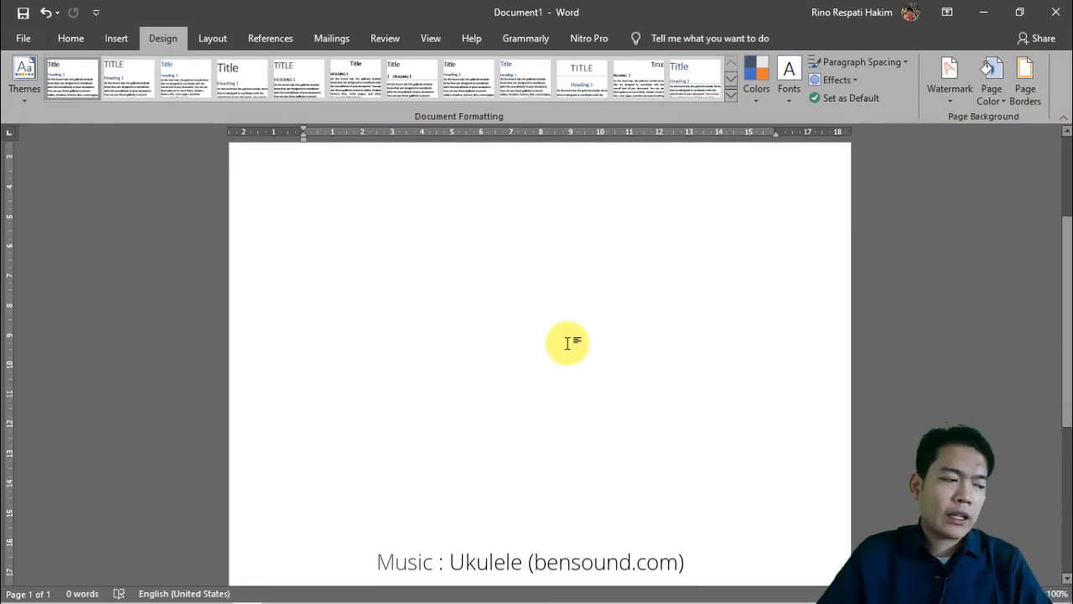
{"action": "scroll", "coordinate": [566, 338], "scroll_direction": "up", "scroll_amount": 3}
{"action": "scroll", "coordinate": [568, 342], "scroll_direction": "up", "scroll_amount": 1}
{"action": "scroll", "coordinate": [726, 266], "scroll_direction": "down", "scroll_amount": 1}
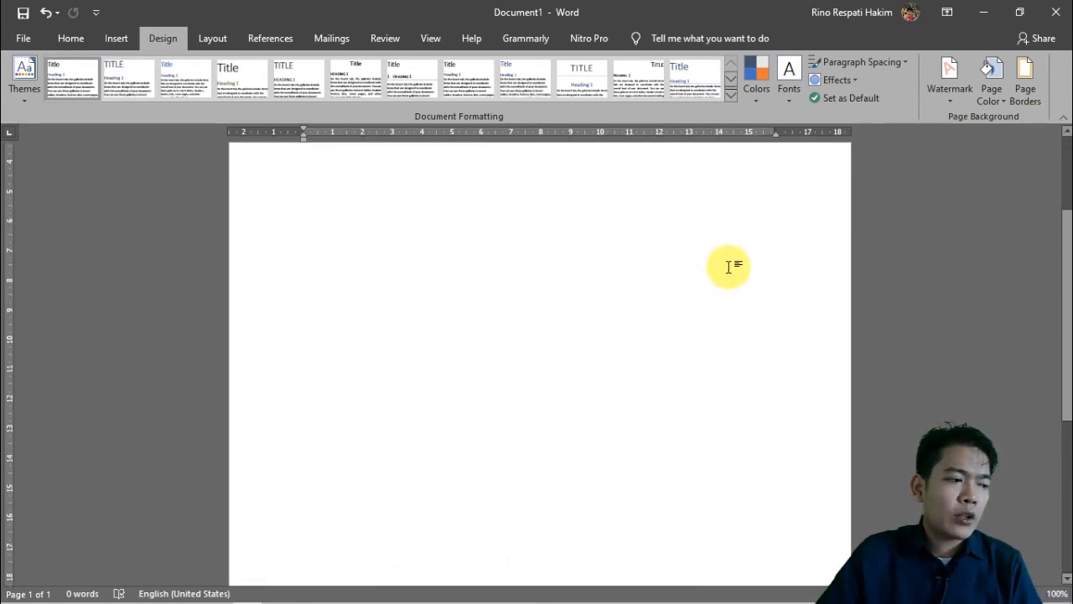
{"action": "scroll", "coordinate": [729, 265], "scroll_direction": "up", "scroll_amount": 1}
Examine the page setup, paragraph and arrange commands for page layout, comparing them with the insertion commands.
{"action": "left_click", "coordinate": [216, 40]}
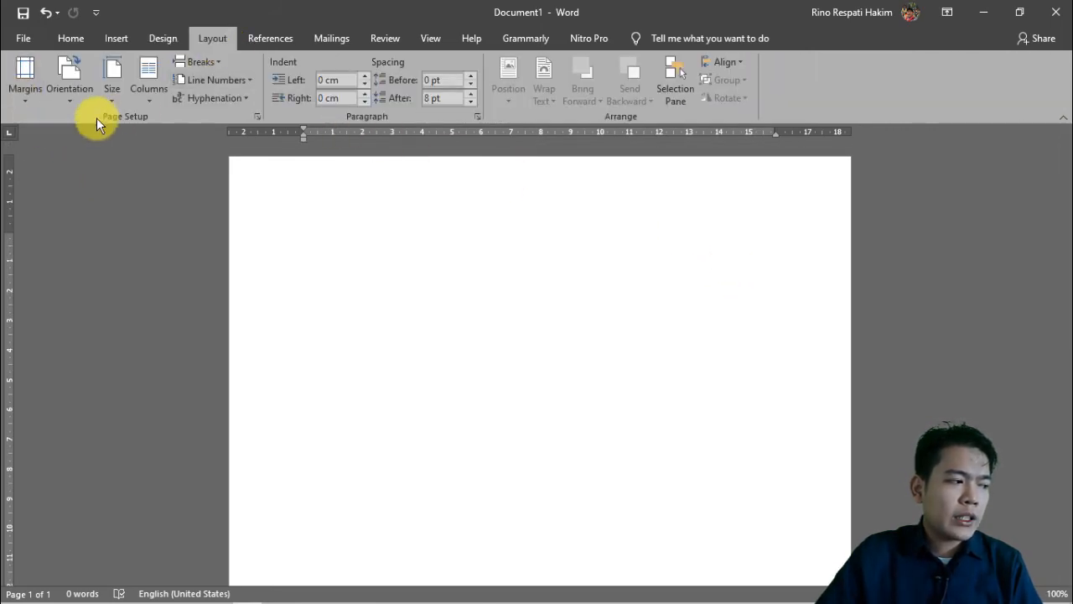
{"action": "left_click", "coordinate": [210, 39]}
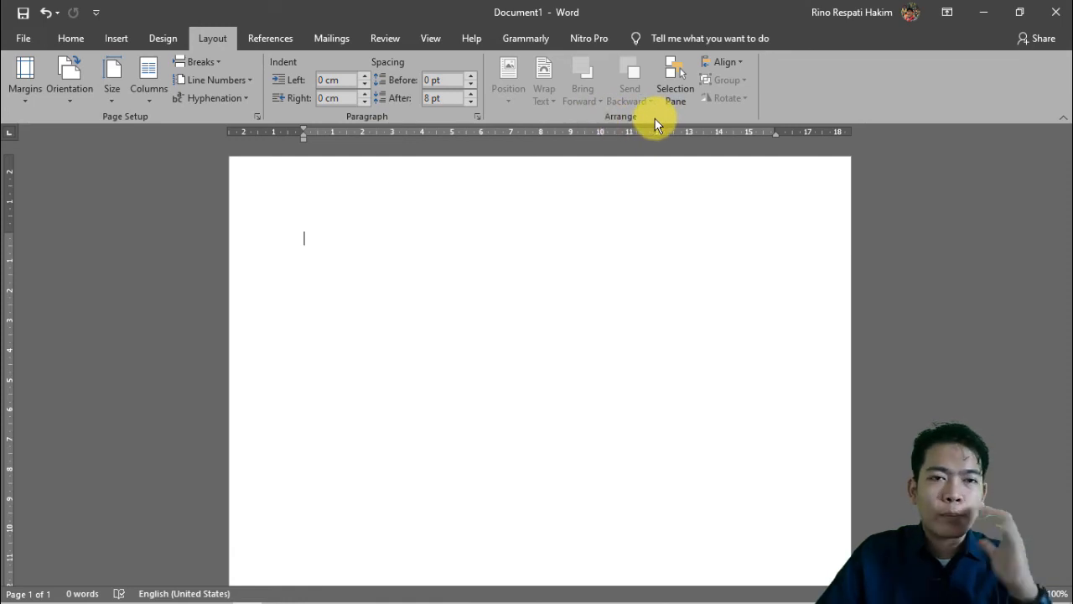
{"action": "left_click", "coordinate": [117, 39]}
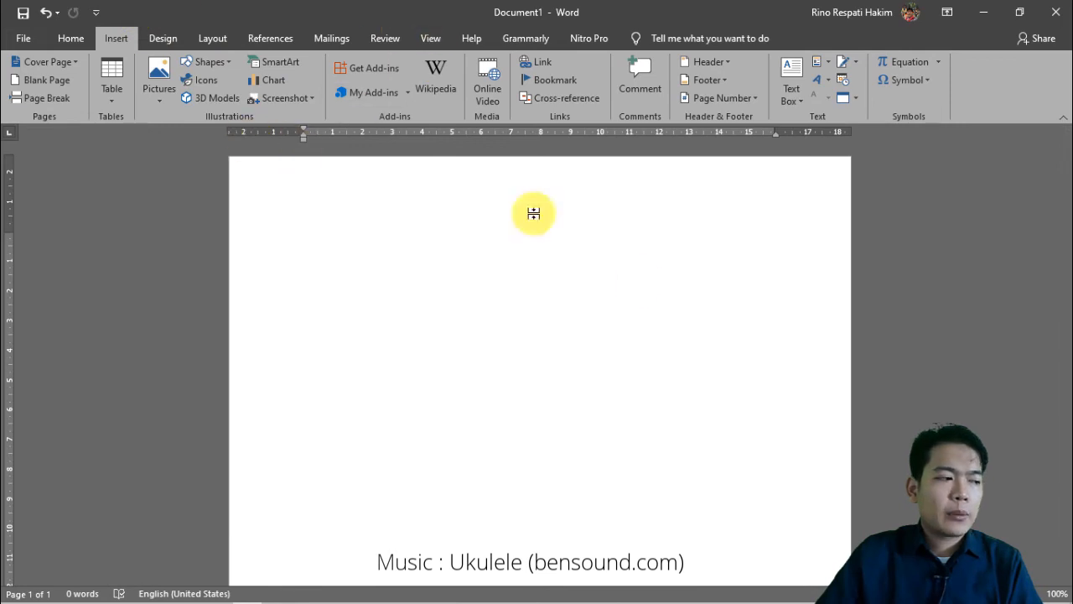
{"action": "left_click", "coordinate": [213, 40]}
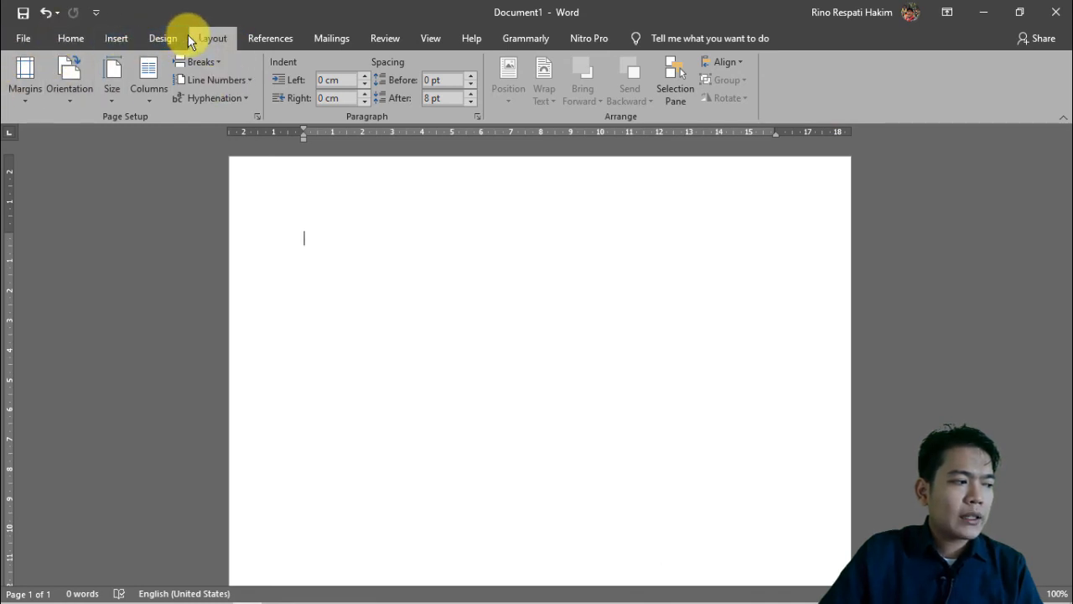
Examine the commands for references, mailings and document review.
{"action": "left_click", "coordinate": [282, 36]}
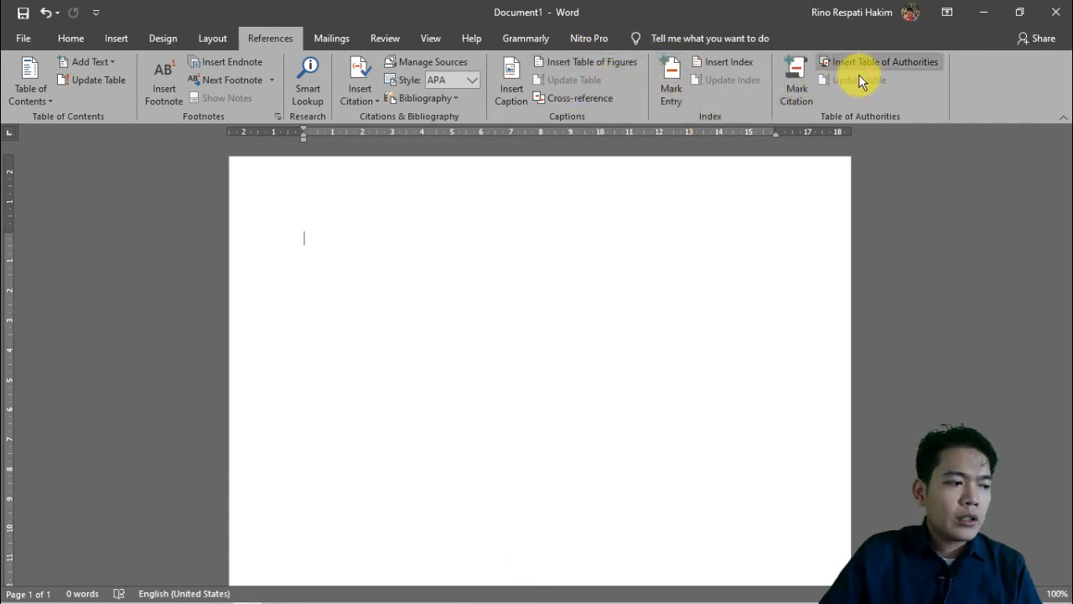
{"action": "left_click", "coordinate": [340, 45]}
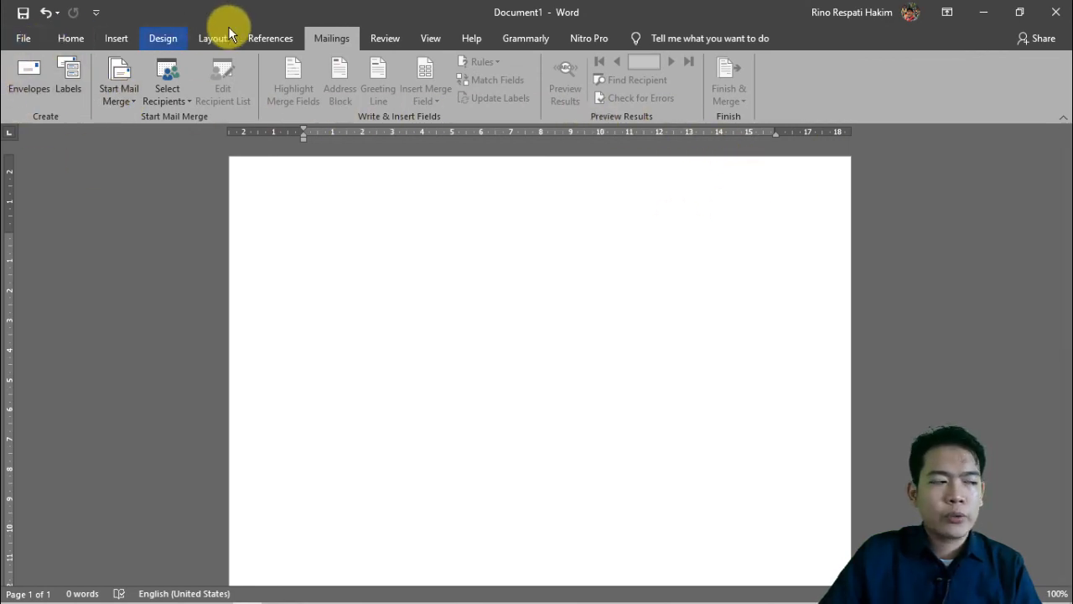
{"action": "left_click", "coordinate": [386, 38]}
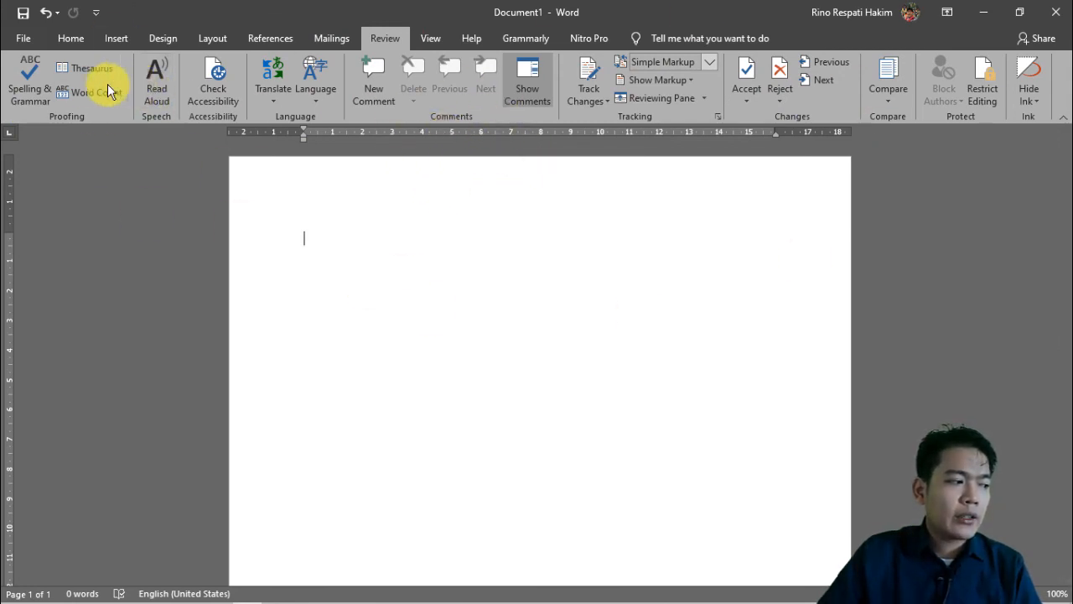
Show the view commands and zoom the page in and out, leaving it at 90%.
{"action": "left_click", "coordinate": [424, 42]}
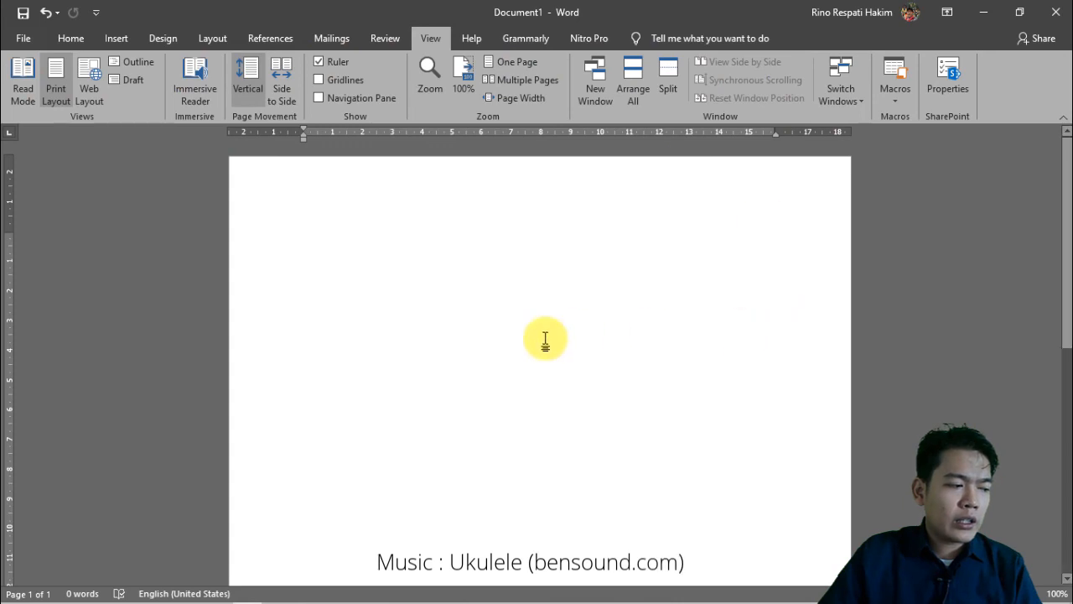
{"action": "scroll", "coordinate": [543, 338], "scroll_direction": "up", "scroll_amount": 6}
{"action": "scroll", "coordinate": [543, 338], "scroll_direction": "down", "scroll_amount": 8}
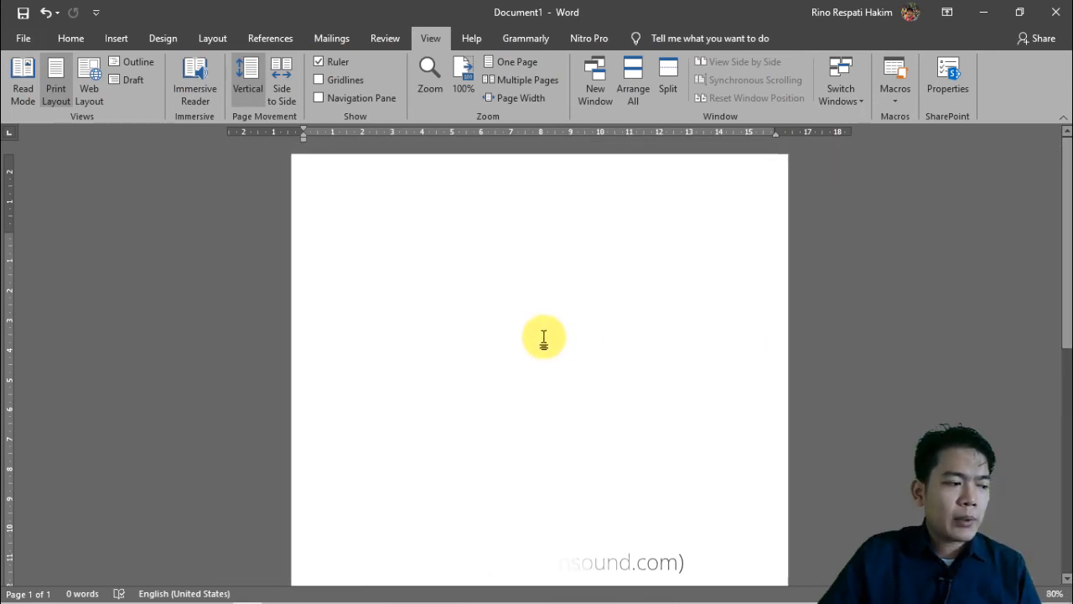
{"action": "scroll", "coordinate": [544, 338], "scroll_direction": "up", "scroll_amount": 6}
{"action": "scroll", "coordinate": [544, 338], "scroll_direction": "down", "scroll_amount": 5}
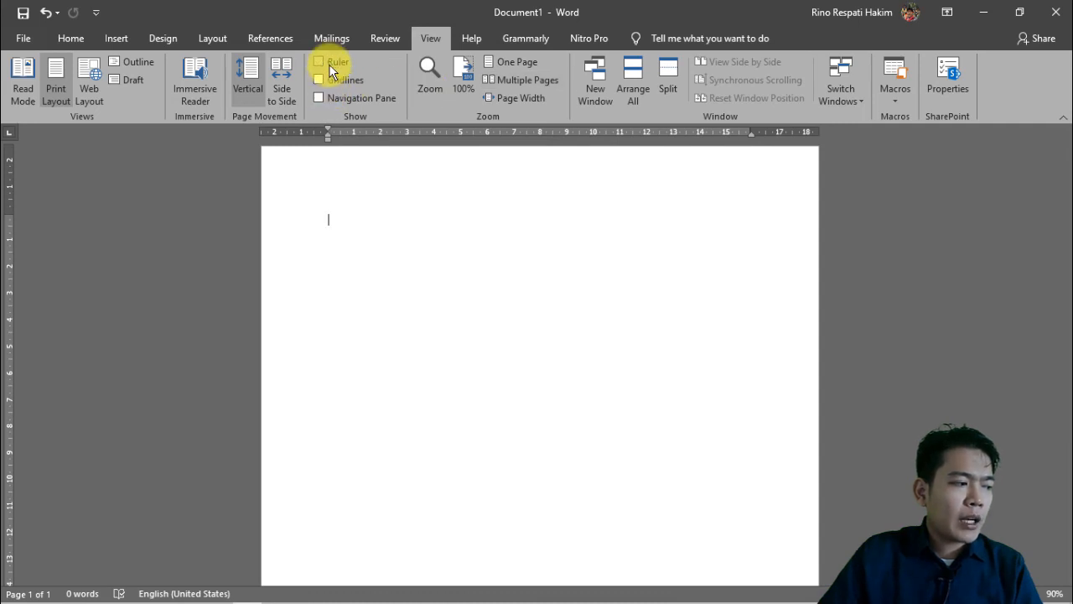
Toggle the display of the ruler, gridlines and navigation pane in turn, leaving only the ruler shown.
{"action": "left_click", "coordinate": [328, 64]}
{"action": "left_click", "coordinate": [328, 64]}
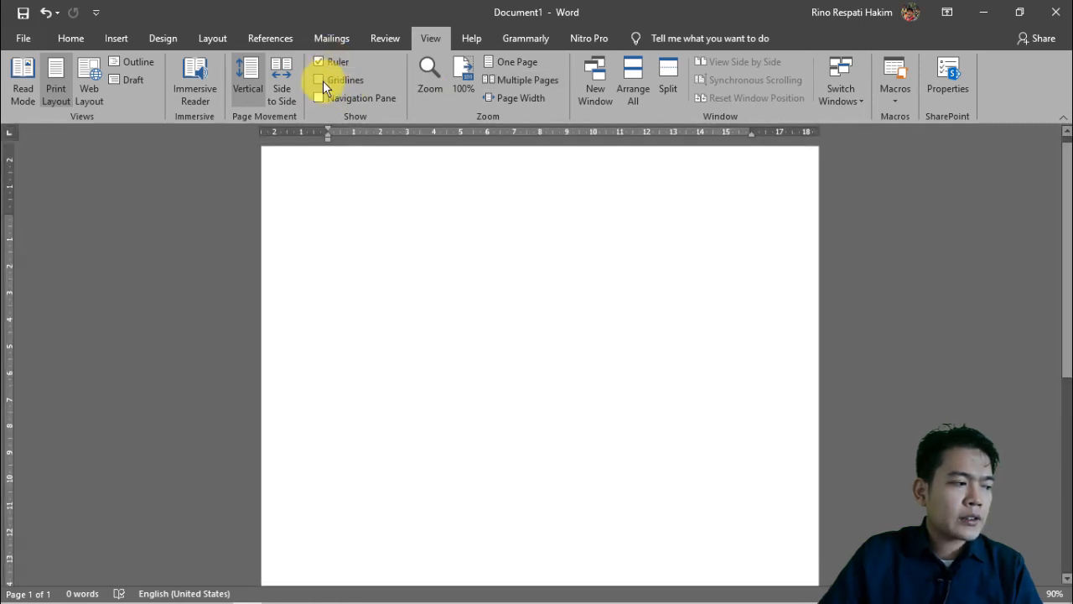
{"action": "left_click", "coordinate": [326, 78]}
{"action": "left_click", "coordinate": [326, 79]}
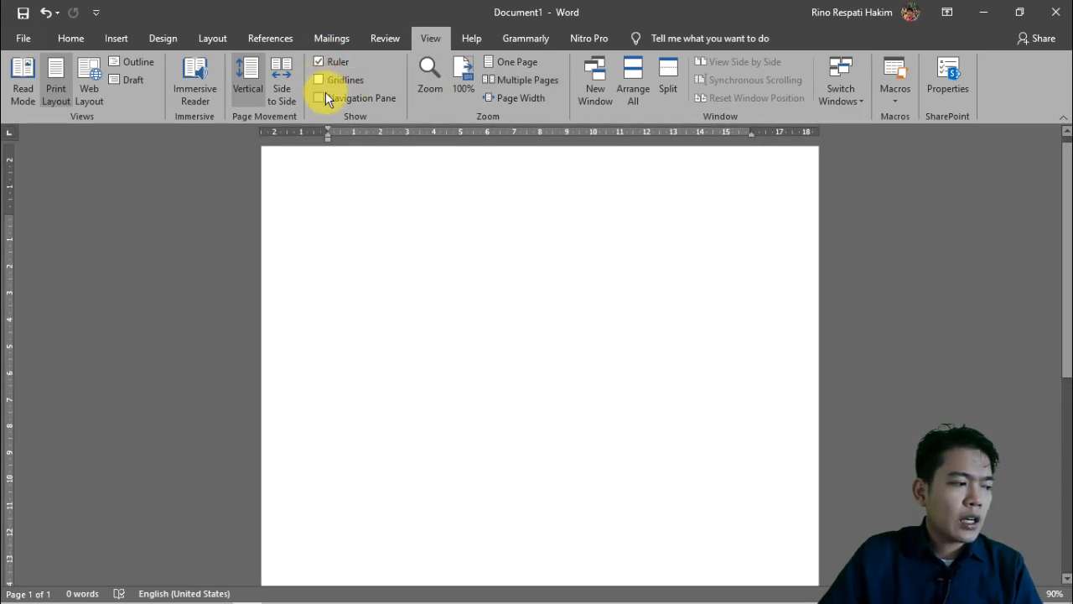
{"action": "left_click", "coordinate": [326, 94]}
{"action": "left_click", "coordinate": [326, 94]}
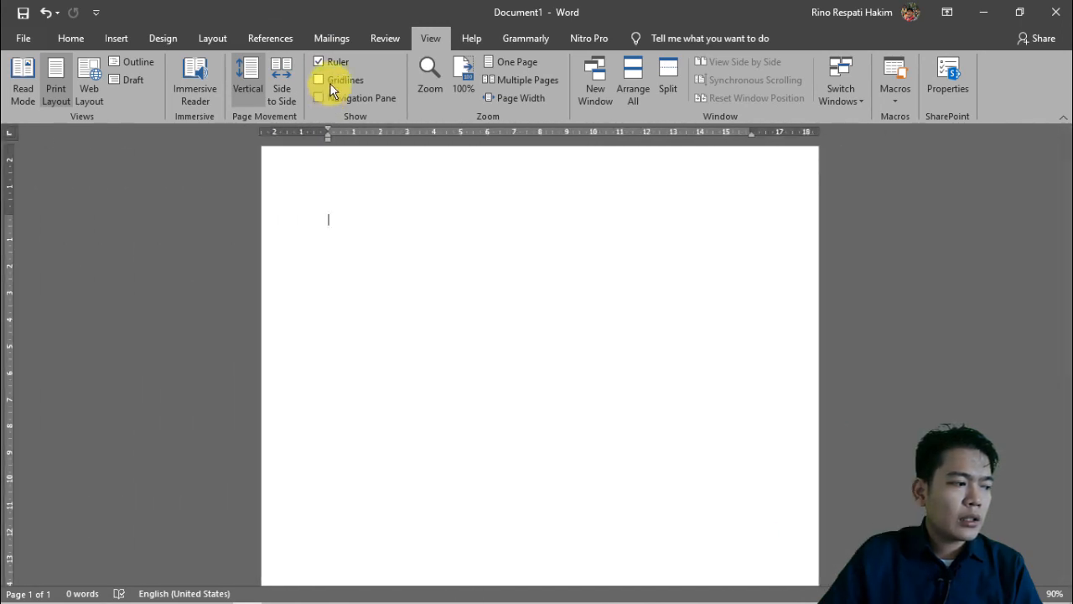
{"action": "left_click", "coordinate": [331, 59]}
{"action": "left_click", "coordinate": [331, 59]}
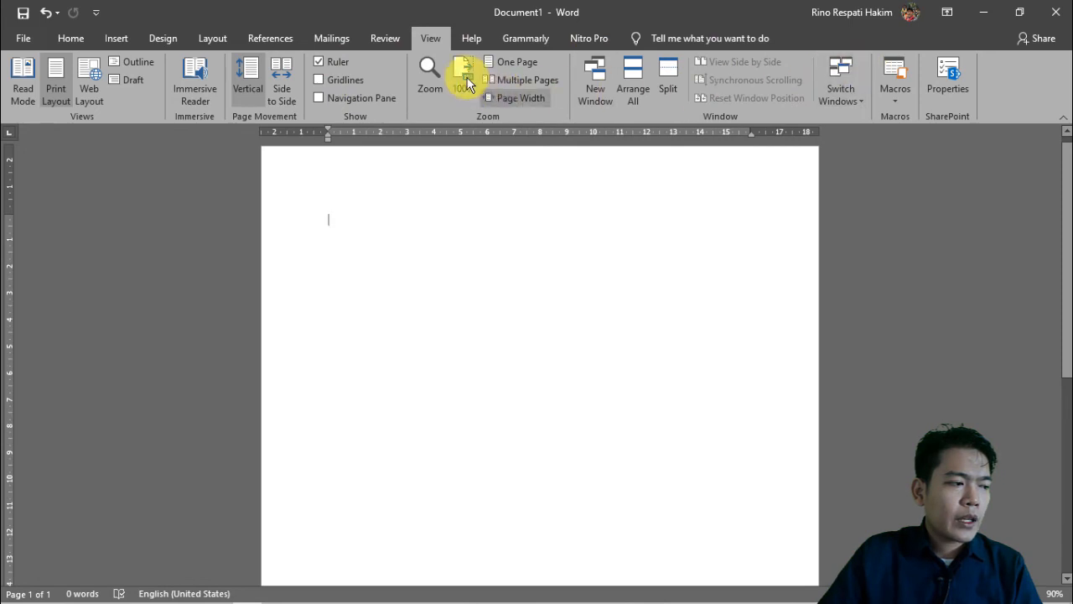
Examine the help, support, feedback and training commands, and return to the clipboard, font and paragraph commands.
{"action": "left_click", "coordinate": [462, 39]}
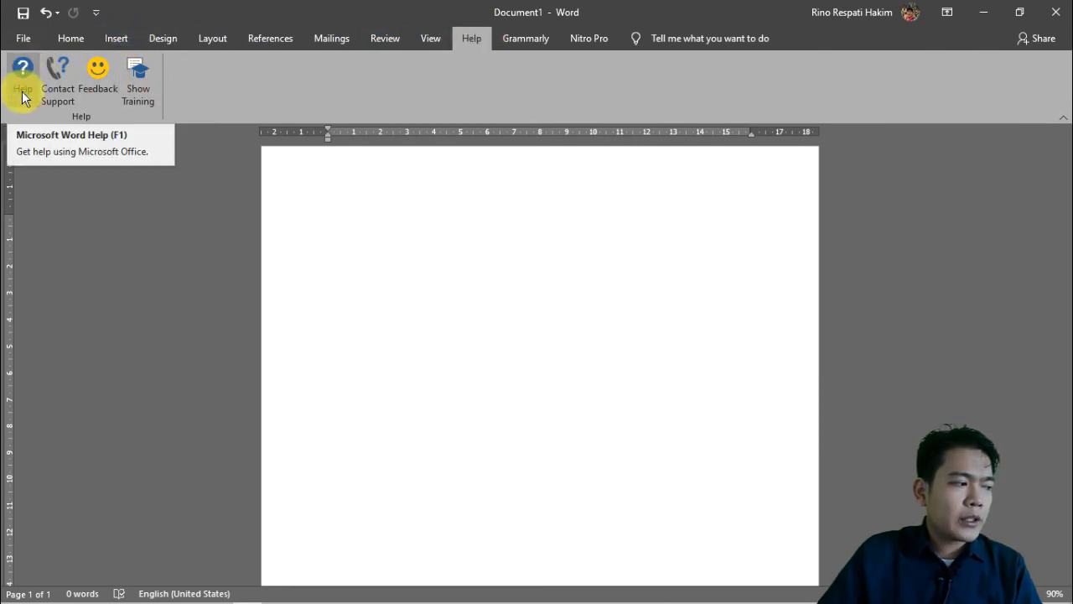
{"action": "left_click", "coordinate": [71, 38]}
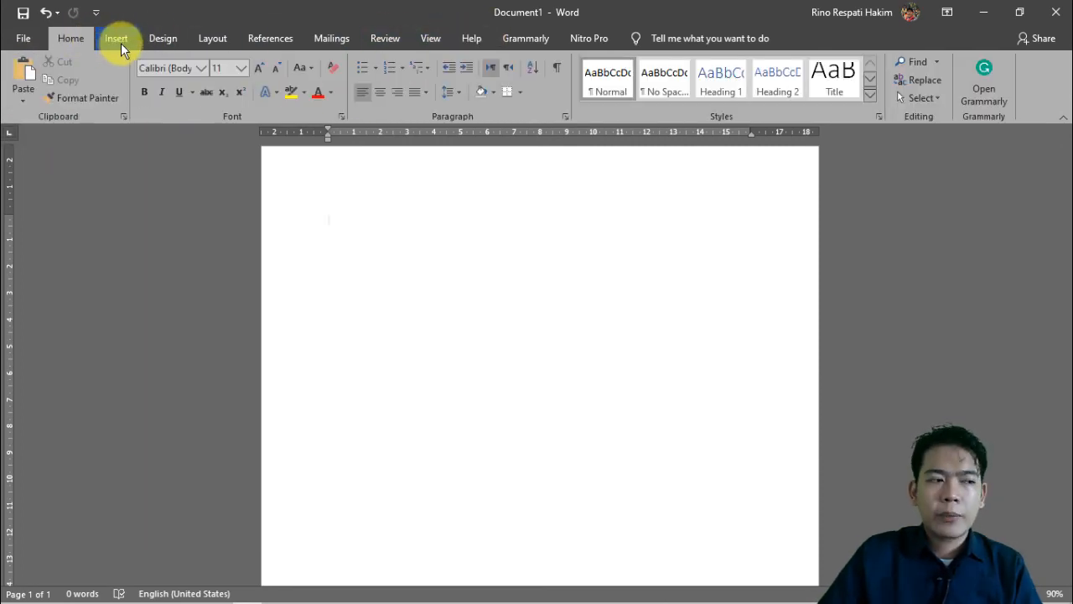